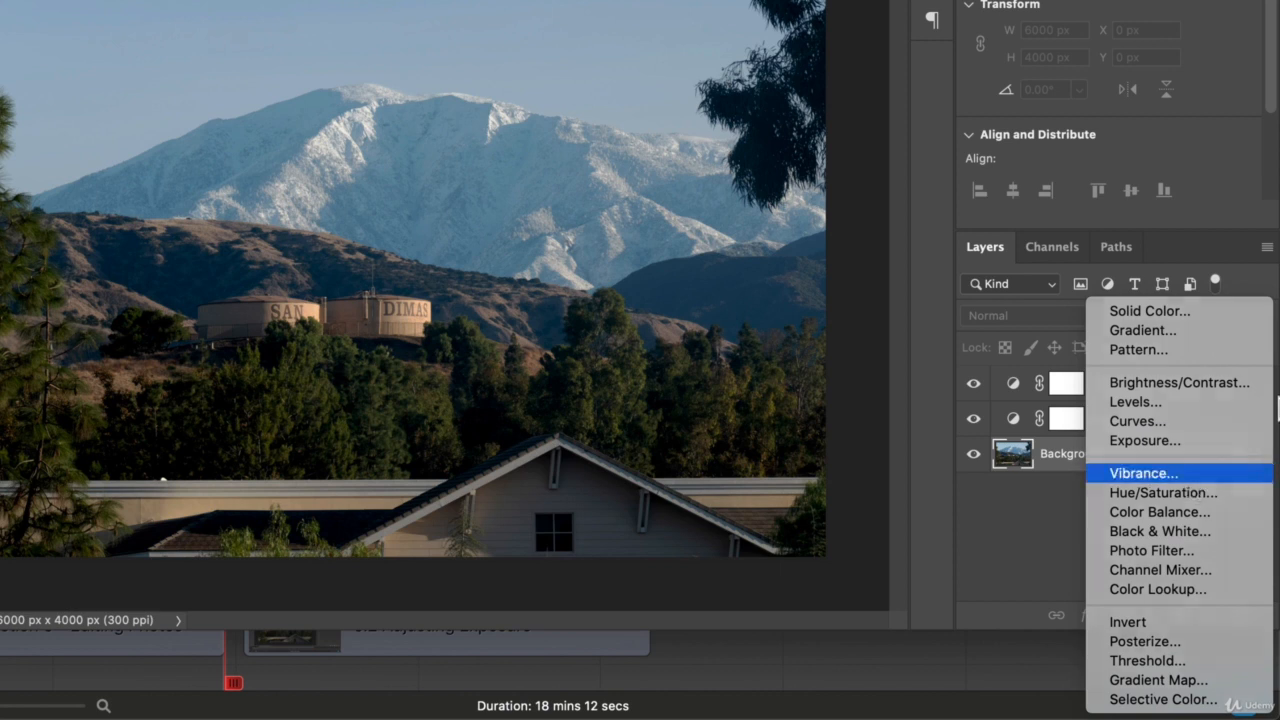
Add a Vibrance adjustment layer above the Background layer and raise its vibrance to about +54
{"action": "left_click", "coordinate": [1186, 471]}
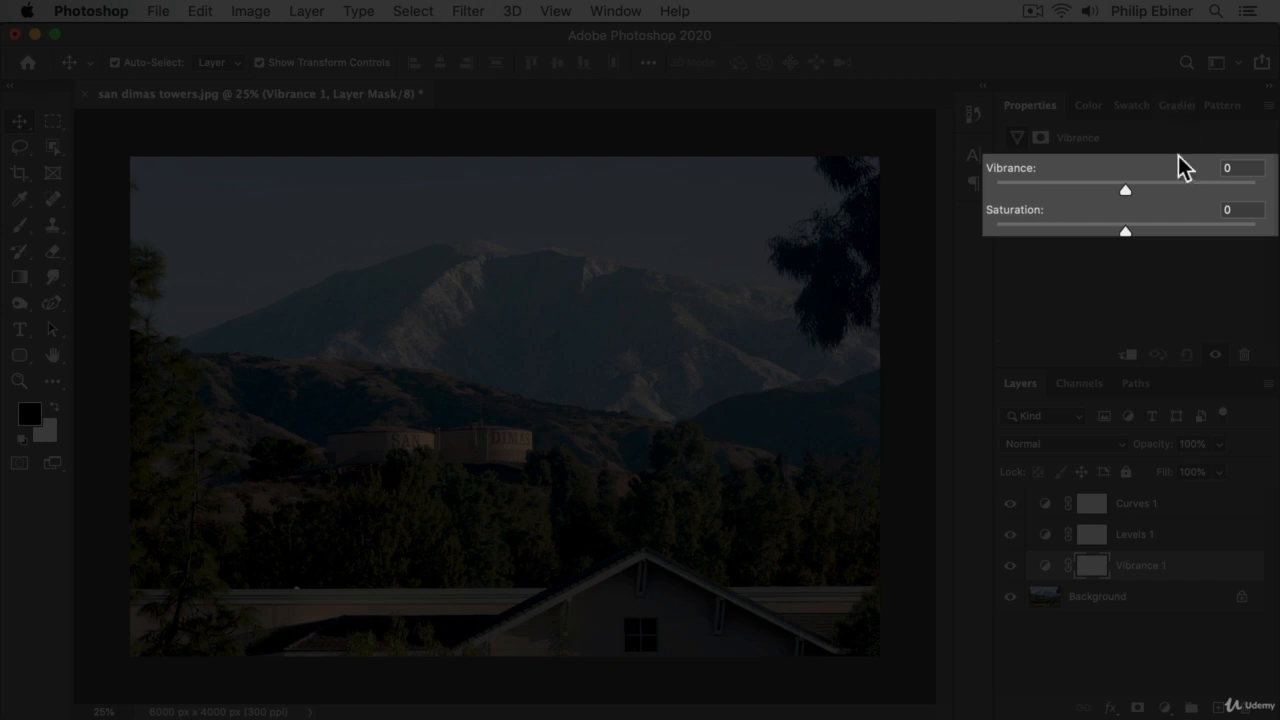
{"action": "left_click_drag", "start_coordinate": [1126, 188], "coordinate": [1155, 203]}
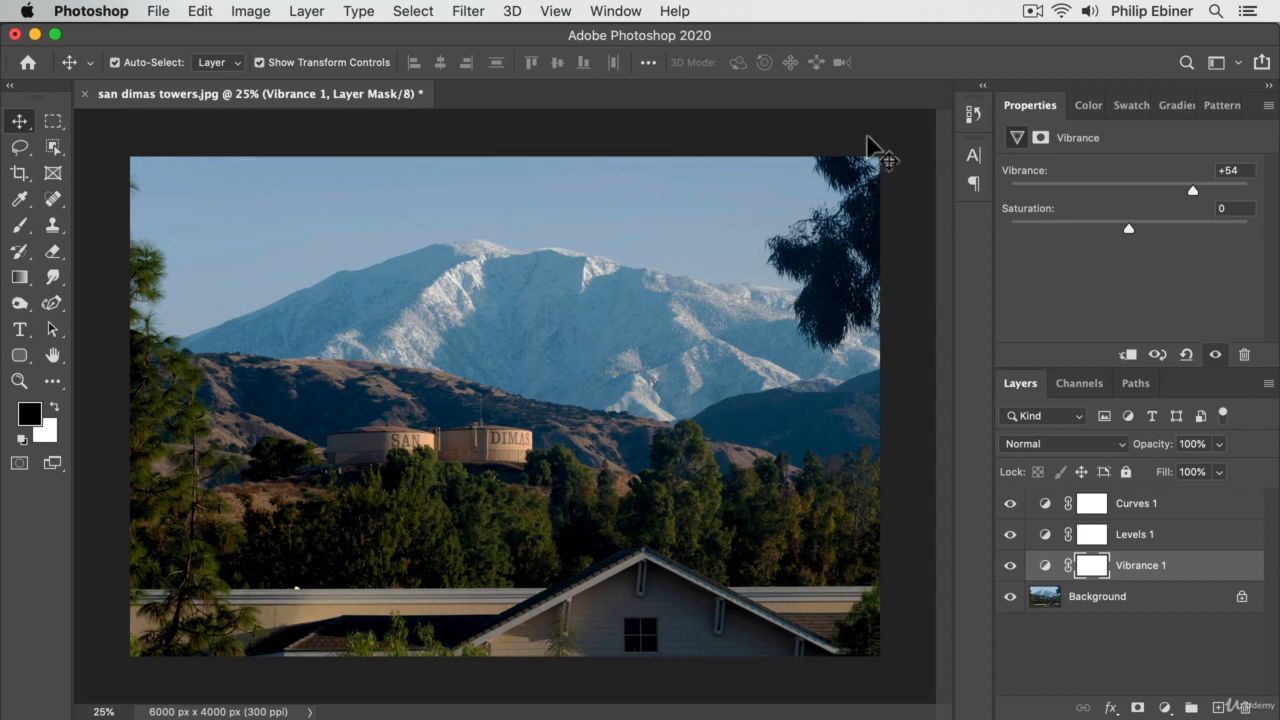
{"action": "left_click_drag", "start_coordinate": [1186, 192], "coordinate": [1195, 193]}
Reset the vibrance value of the Vibrance adjustment layer to 0
{"action": "left_click", "coordinate": [1236, 170]}
{"action": "type", "text": "0"}
{"action": "key", "text": "Return"}
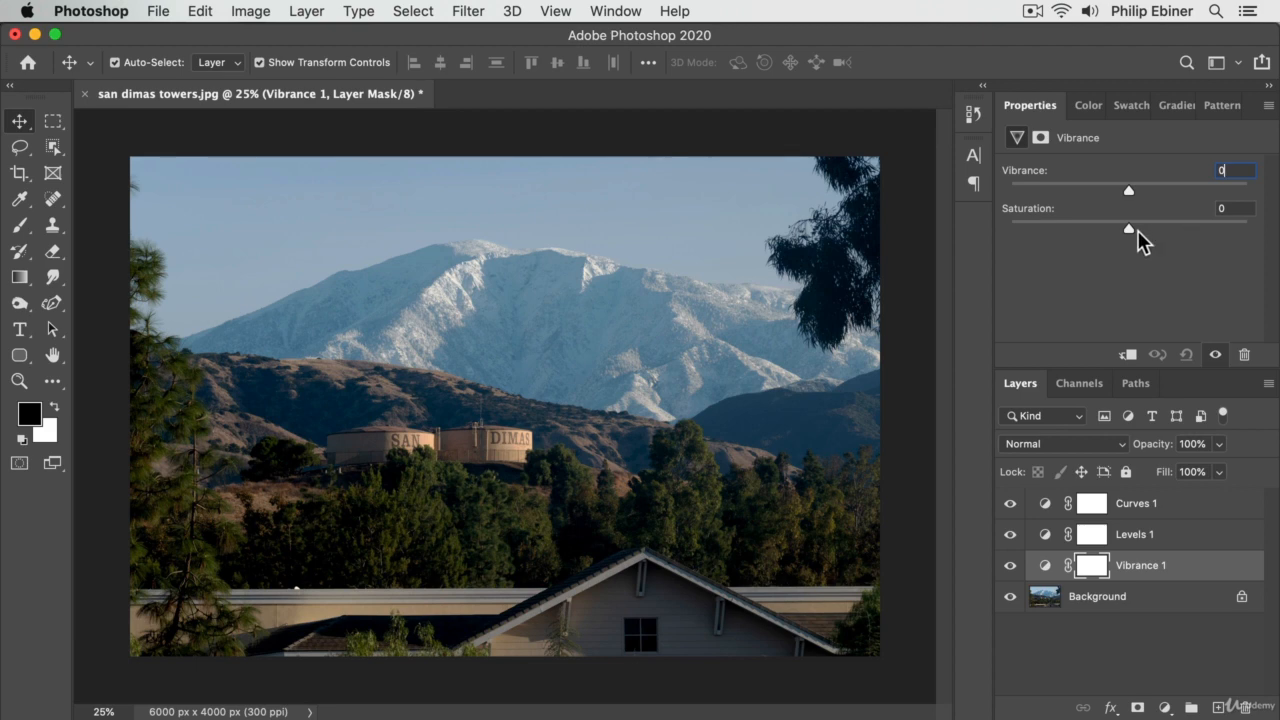
Try stronger and weaker saturation on the Vibrance adjustment layer and settle on +18
{"action": "left_click_drag", "start_coordinate": [1130, 230], "coordinate": [1195, 230]}
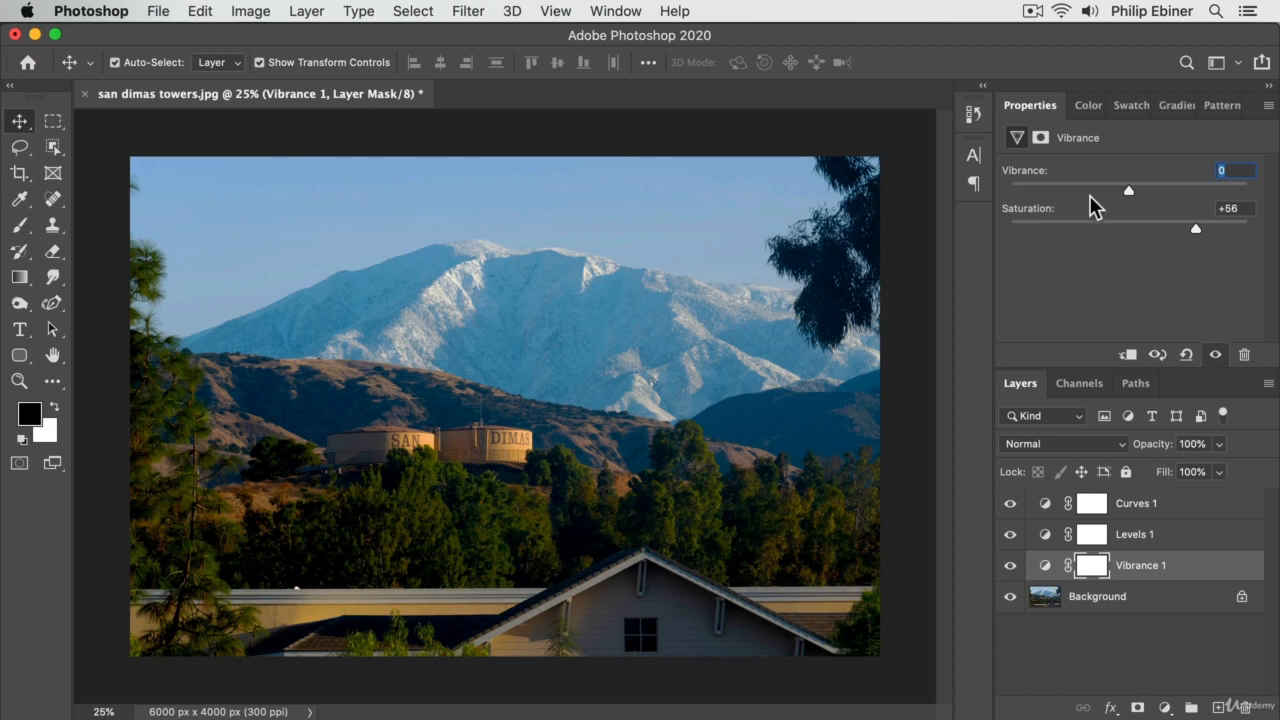
{"action": "left_click", "coordinate": [1152, 228]}
{"action": "left_click", "coordinate": [1154, 226]}
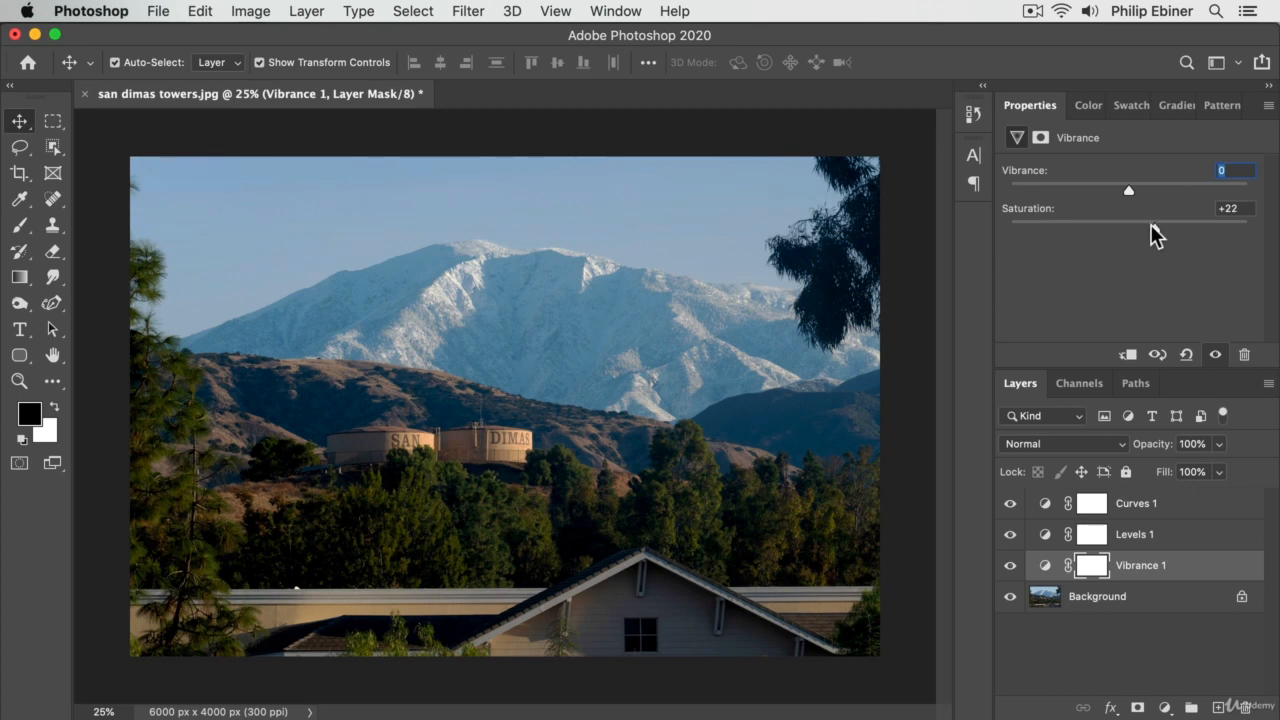
{"action": "left_click_drag", "start_coordinate": [1154, 232], "coordinate": [900, 229]}
{"action": "left_click", "coordinate": [1143, 222]}
Add a Hue/Saturation adjustment layer above the Vibrance layer and shift its hue to -11
{"action": "left_click", "coordinate": [1164, 706]}
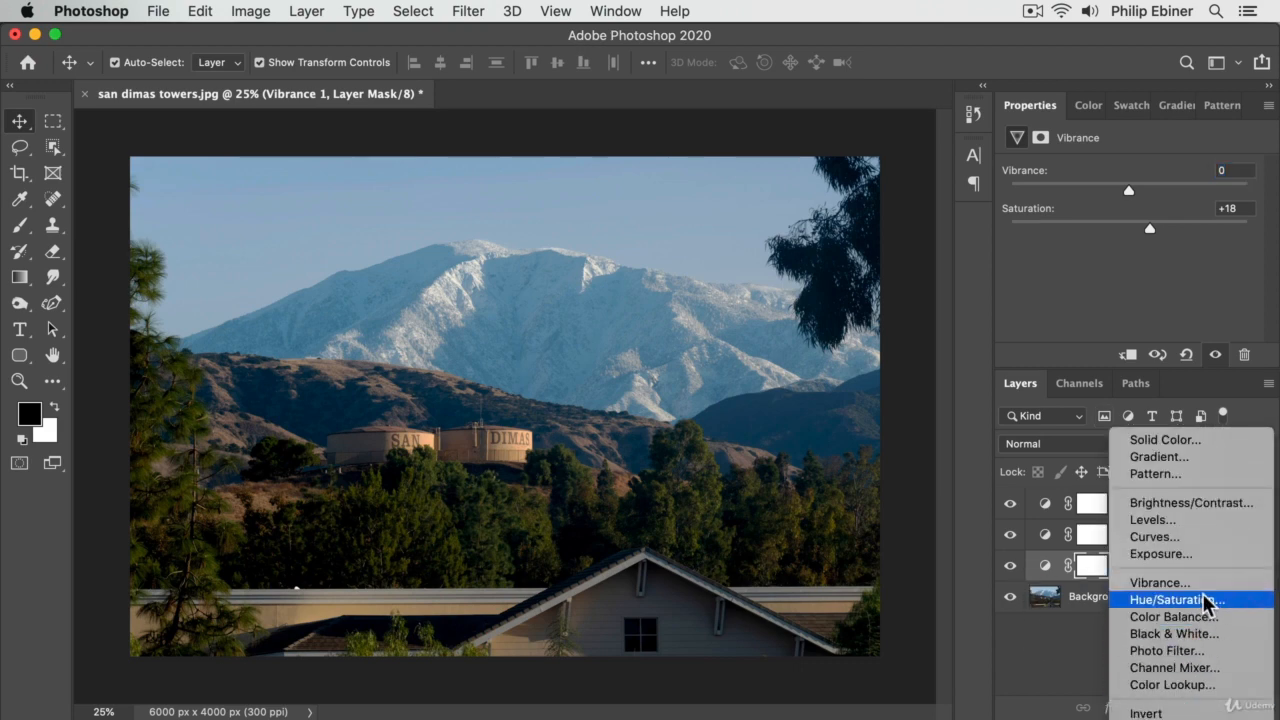
{"action": "left_click", "coordinate": [1205, 600]}
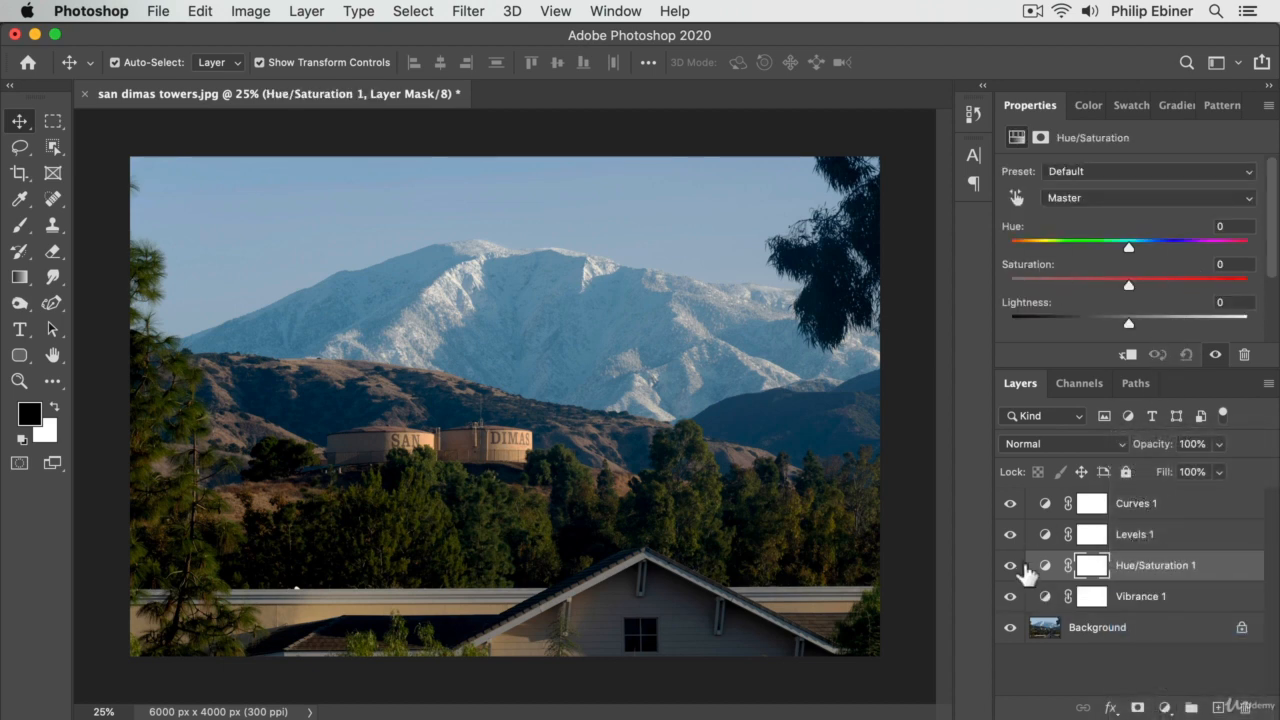
{"action": "scroll", "coordinate": [1264, 242], "scroll_direction": "down", "scroll_amount": 2}
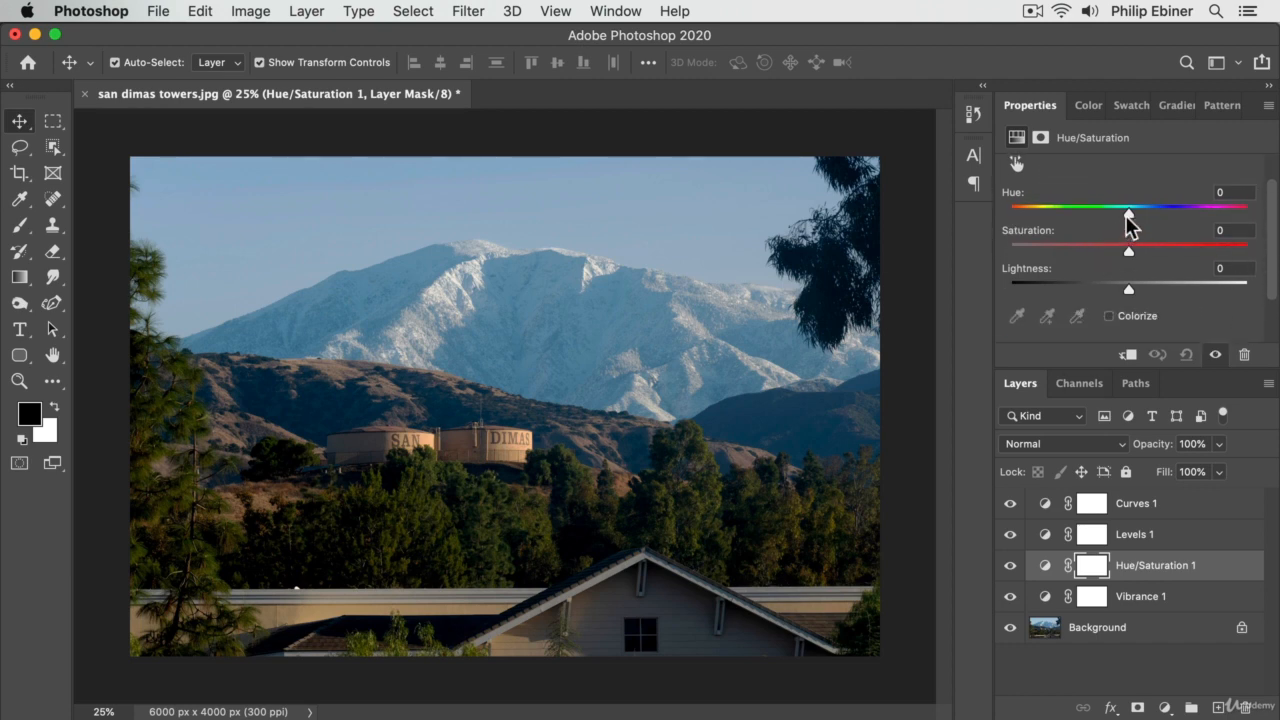
{"action": "mouse_move", "coordinate": [1128, 213]}
{"action": "left_mouse_down"}
{"action": "mouse_move", "coordinate": [1097, 213]}
{"action": "mouse_move", "coordinate": [1175, 213]}
{"action": "mouse_move", "coordinate": [1094, 213]}
{"action": "mouse_move", "coordinate": [1153, 213]}
{"action": "mouse_move", "coordinate": [1115, 213]}
{"action": "left_mouse_up"}
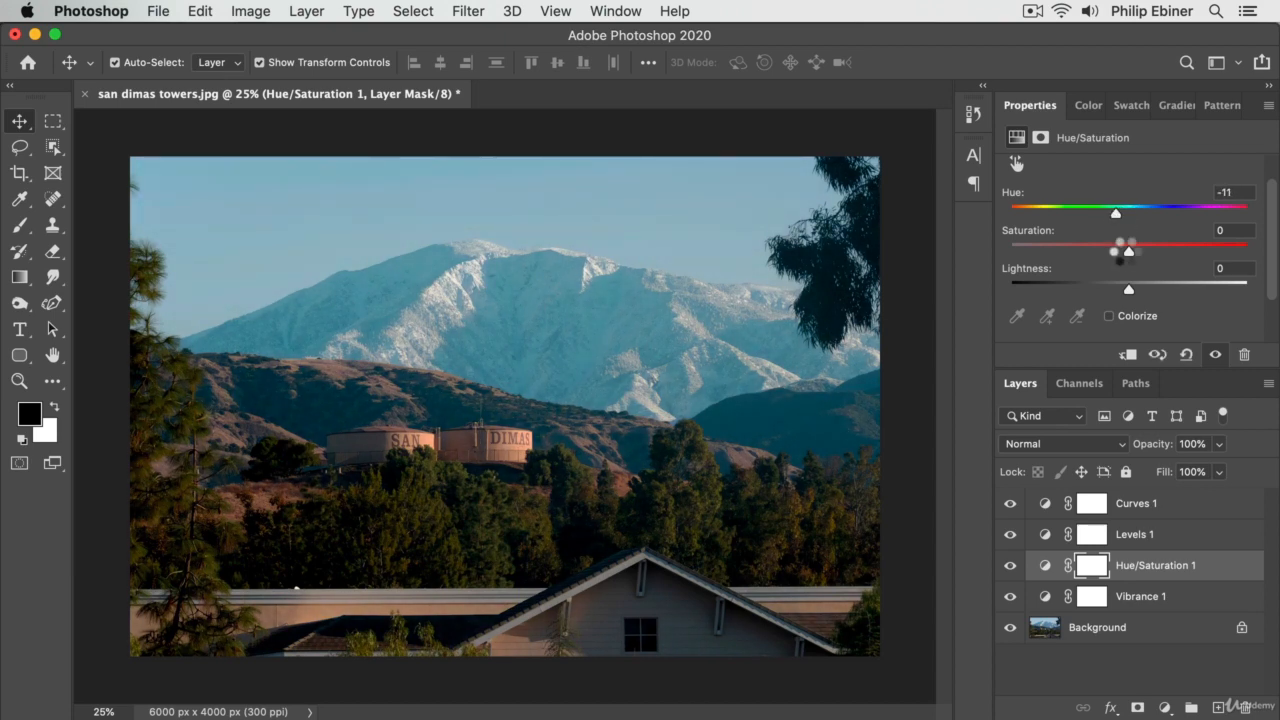
Try a lightness of -17 on the Hue/Saturation layer and reset it to 0
{"action": "mouse_move", "coordinate": [1128, 289]}
{"action": "left_mouse_down"}
{"action": "mouse_move", "coordinate": [1083, 290]}
{"action": "mouse_move", "coordinate": [1177, 290]}
{"action": "mouse_move", "coordinate": [1110, 292]}
{"action": "left_mouse_up"}
{"action": "left_click", "coordinate": [1228, 268]}
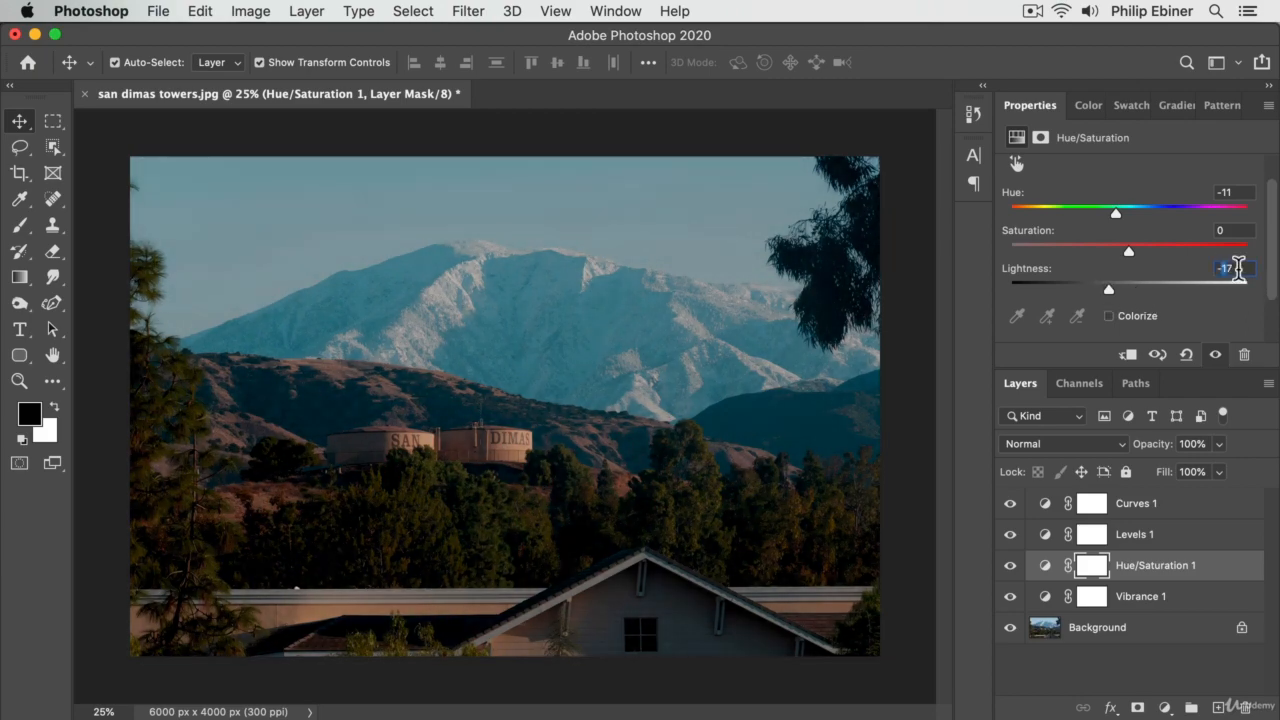
{"action": "type", "text": "0"}
{"action": "key", "text": "Return"}
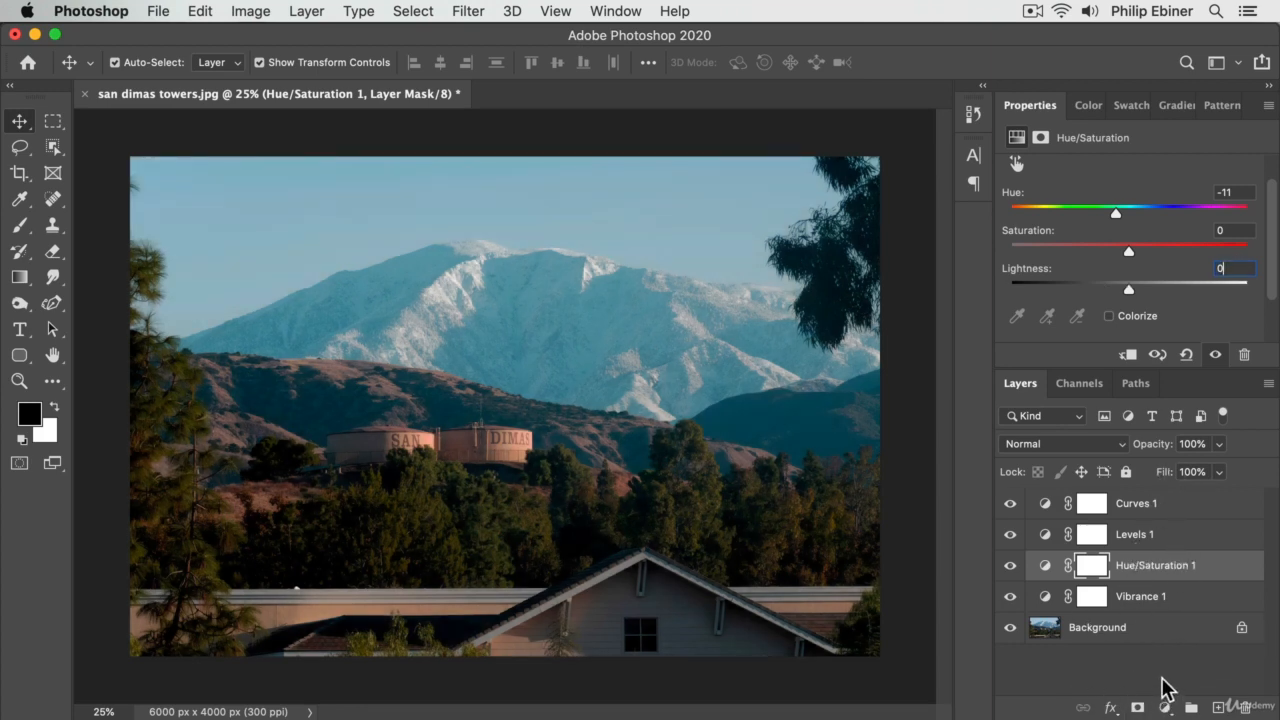
Add a Photo Filter adjustment layer and try Warming Filter (LBA) at 55% density
{"action": "left_click", "coordinate": [1166, 706]}
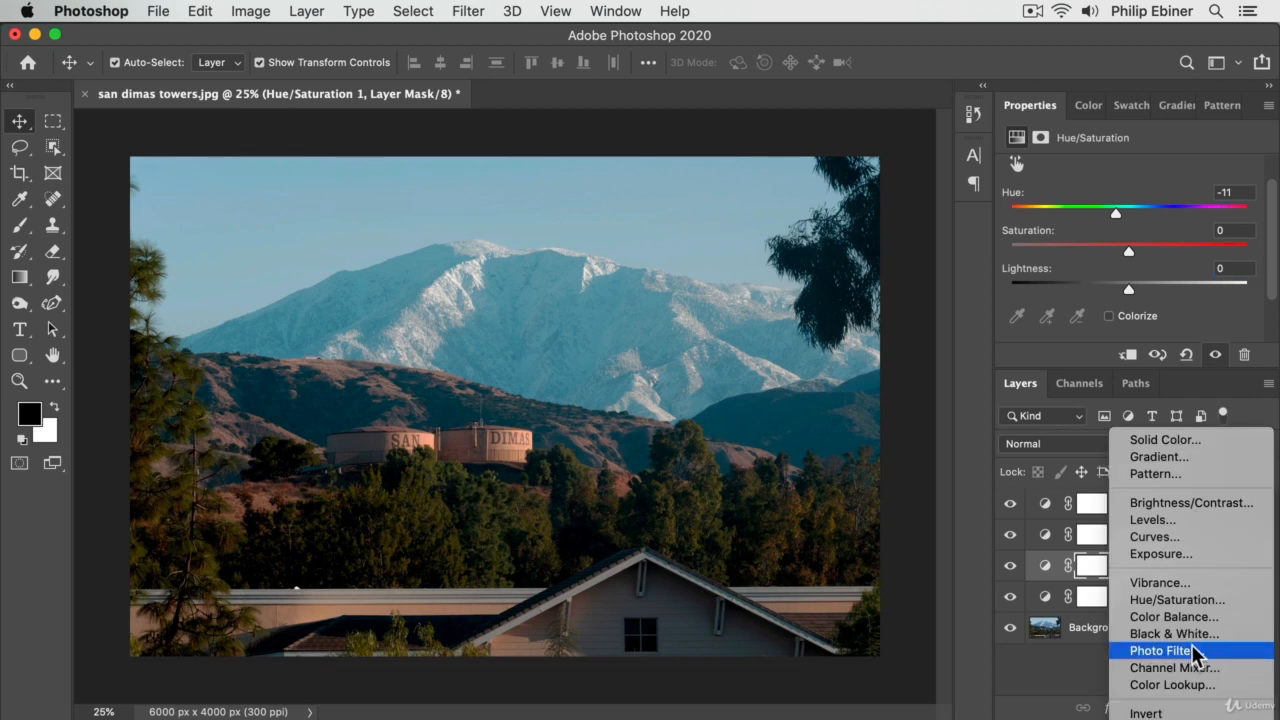
{"action": "left_click", "coordinate": [1194, 648]}
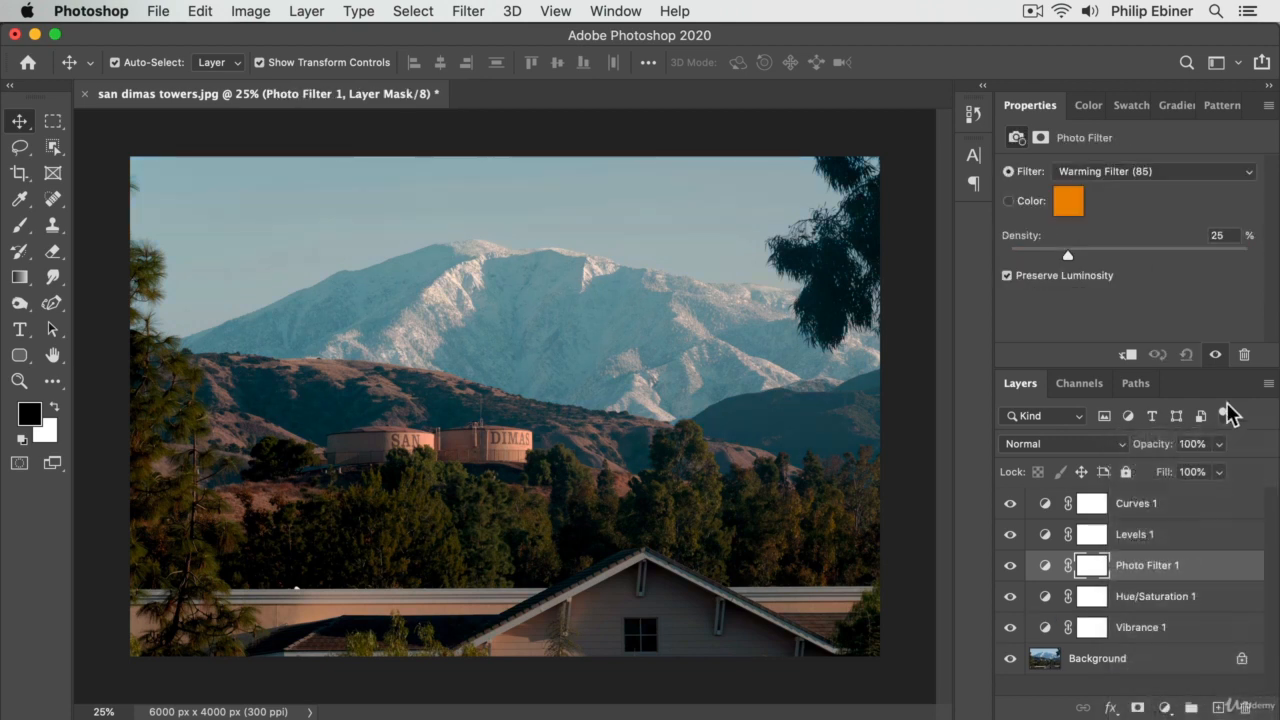
{"action": "left_click", "coordinate": [1100, 186]}
{"action": "left_click", "coordinate": [1100, 191]}
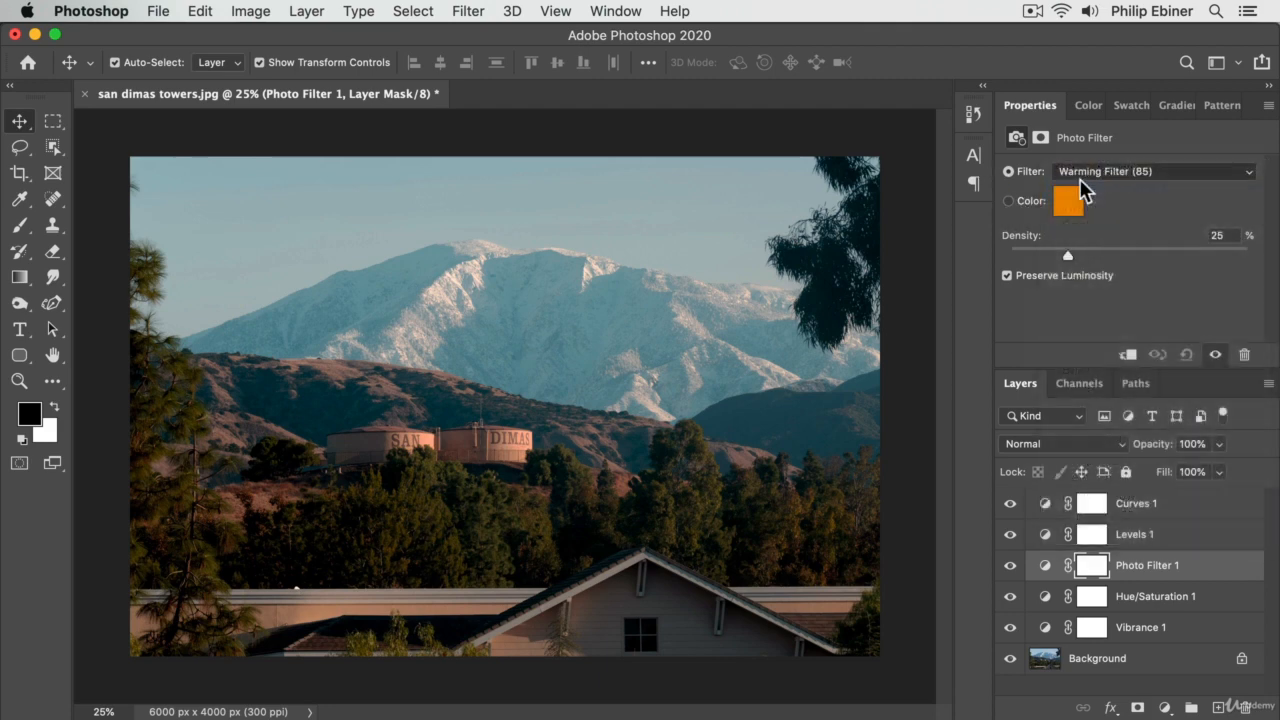
{"action": "mouse_move", "coordinate": [1150, 248]}
{"action": "left_mouse_down"}
{"action": "mouse_move", "coordinate": [1129, 250]}
{"action": "mouse_move", "coordinate": [1169, 250]}
{"action": "mouse_move", "coordinate": [1143, 250]}
{"action": "left_mouse_up"}
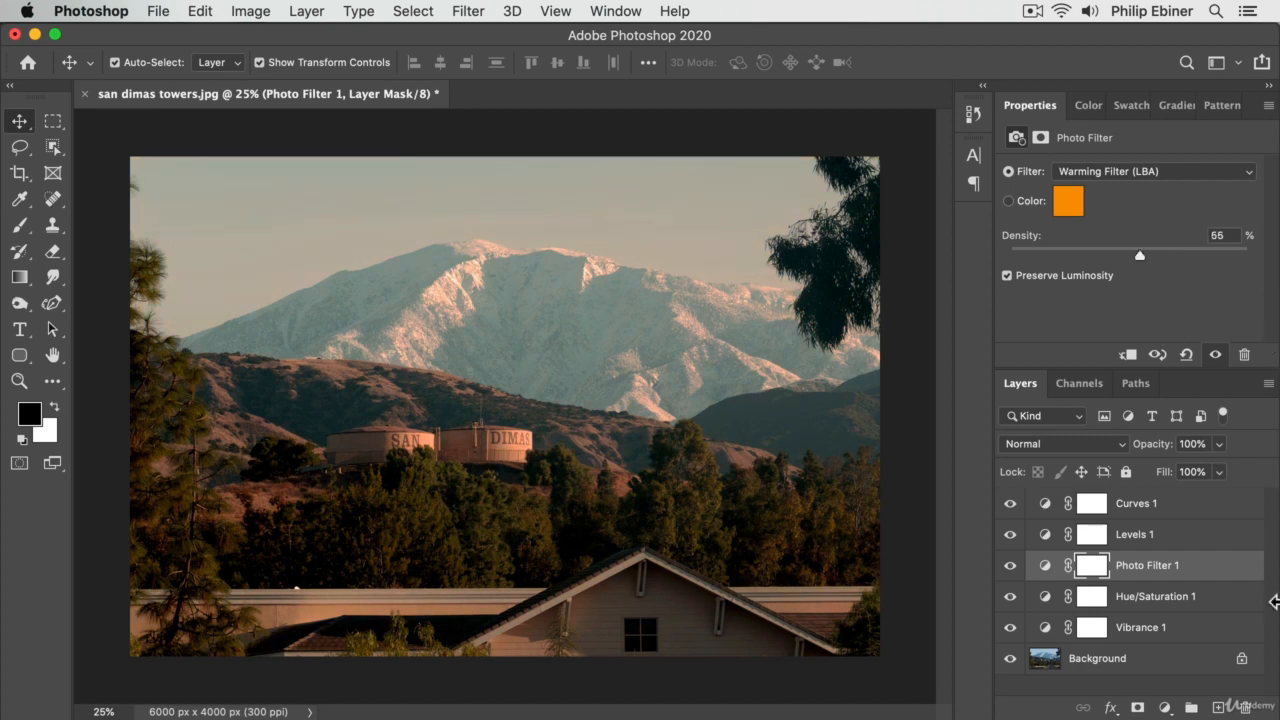
Add a Color Balance adjustment layer and set its highlights to cyan/red -14, magenta/green -30 and yellow/blue +20
{"action": "left_click", "coordinate": [1163, 707]}
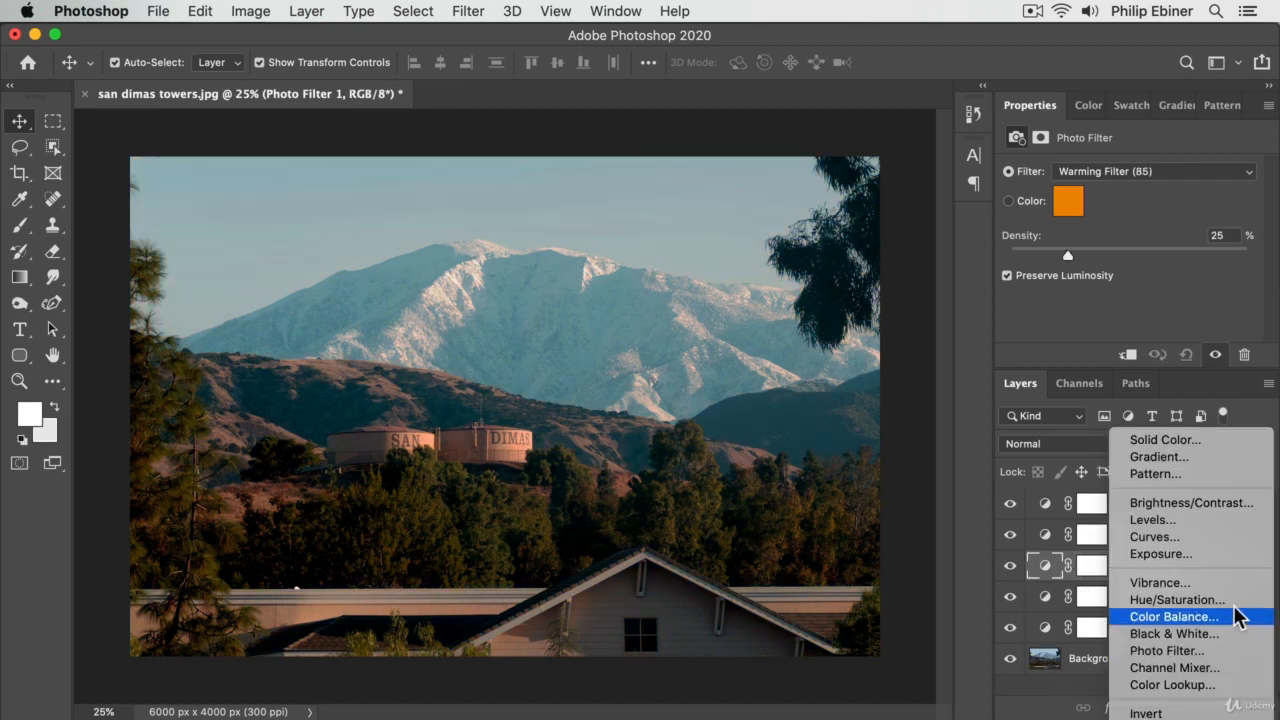
{"action": "left_click", "coordinate": [1178, 617]}
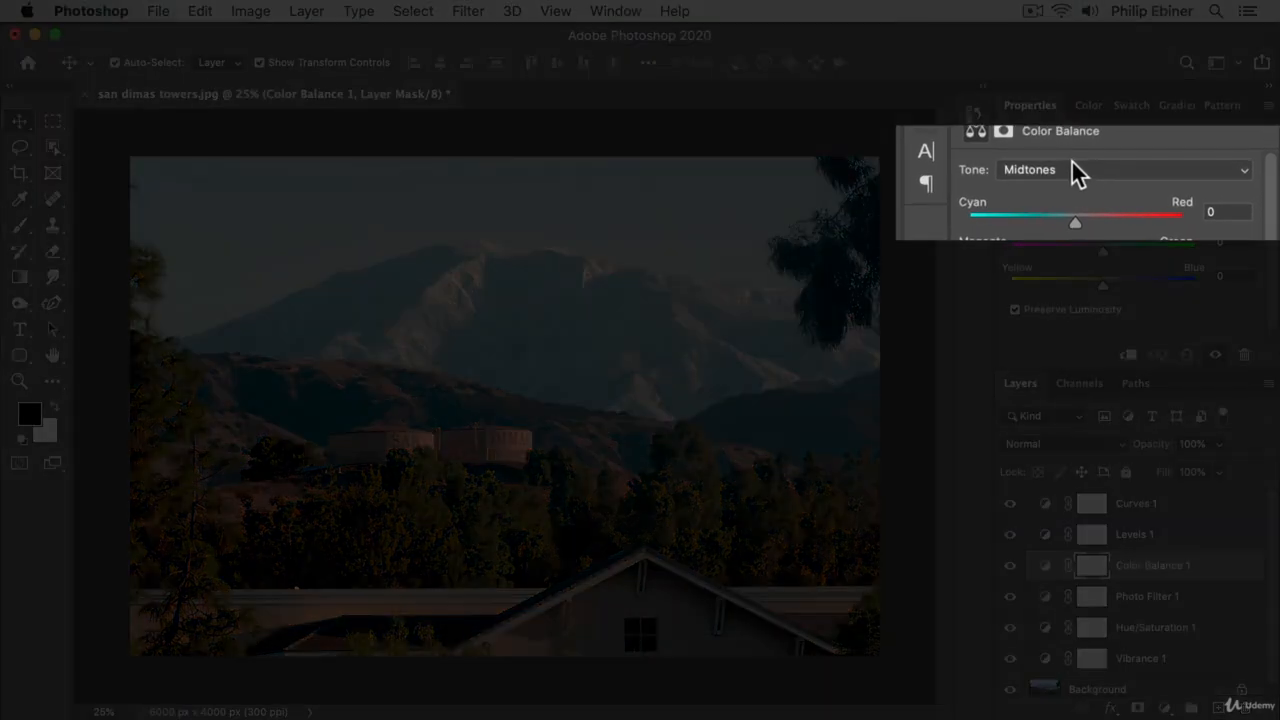
{"action": "left_click", "coordinate": [1100, 171]}
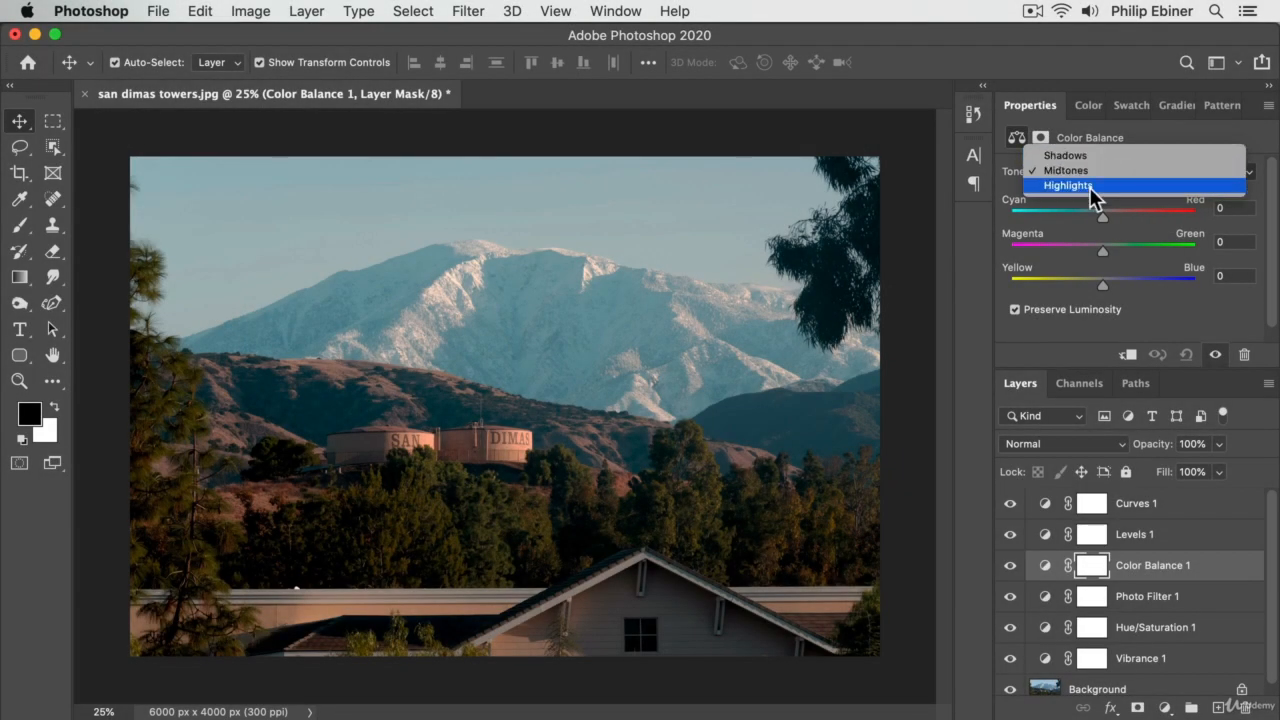
{"action": "left_click", "coordinate": [1089, 186]}
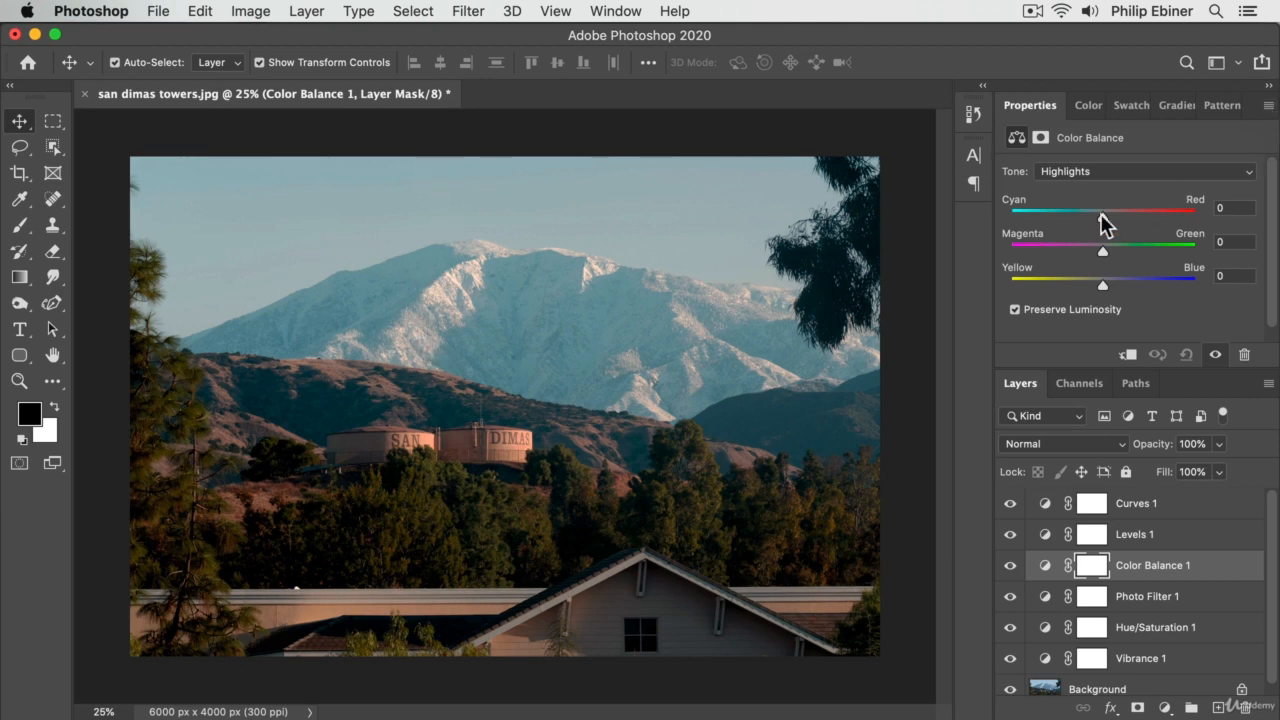
{"action": "left_click_drag", "start_coordinate": [1102, 225], "coordinate": [1122, 301]}
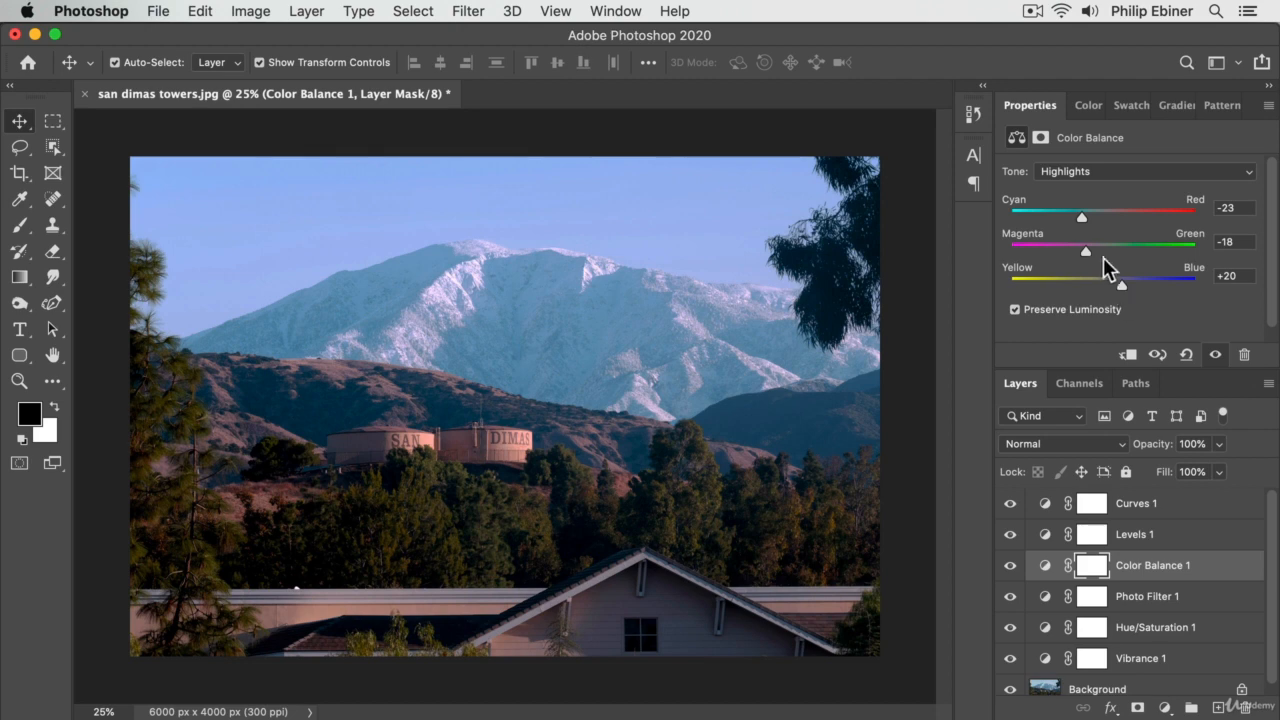
{"action": "left_click_drag", "start_coordinate": [1088, 258], "coordinate": [1092, 232]}
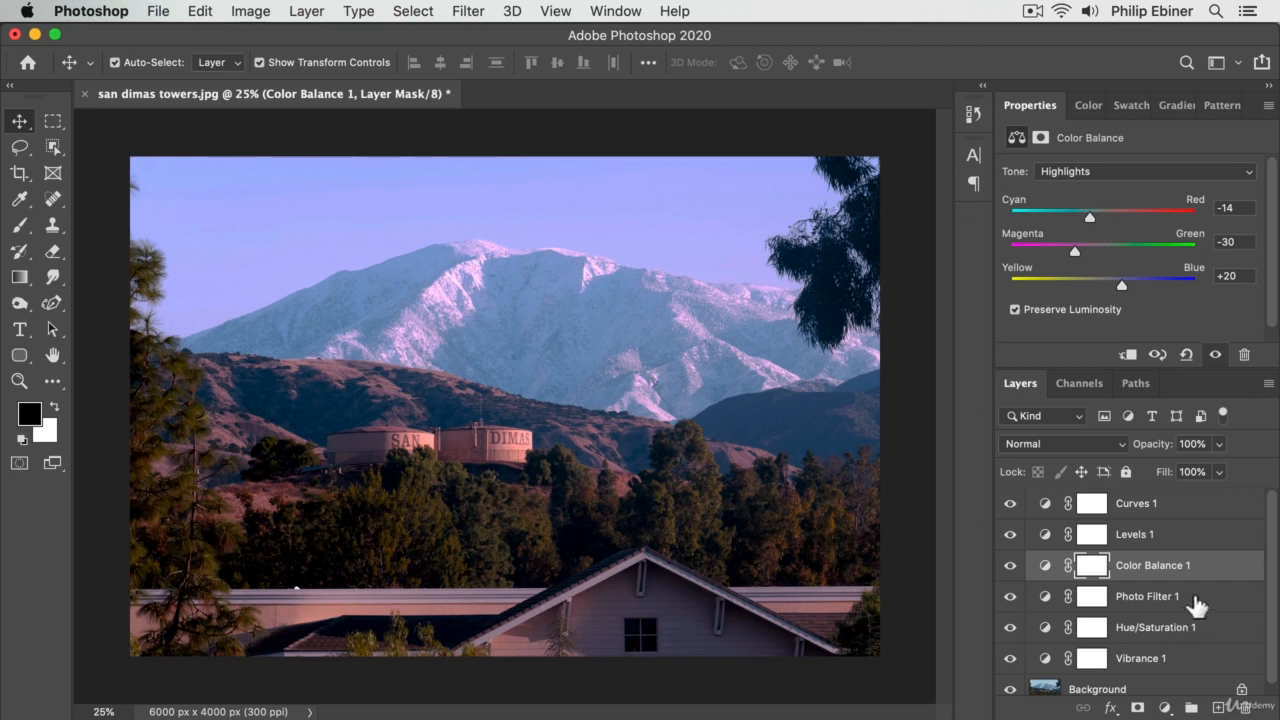
Delete the Color Balance, Photo Filter and Hue/Saturation adjustment layers, keeping the Vibrance layer
{"action": "left_click", "coordinate": [1220, 570]}
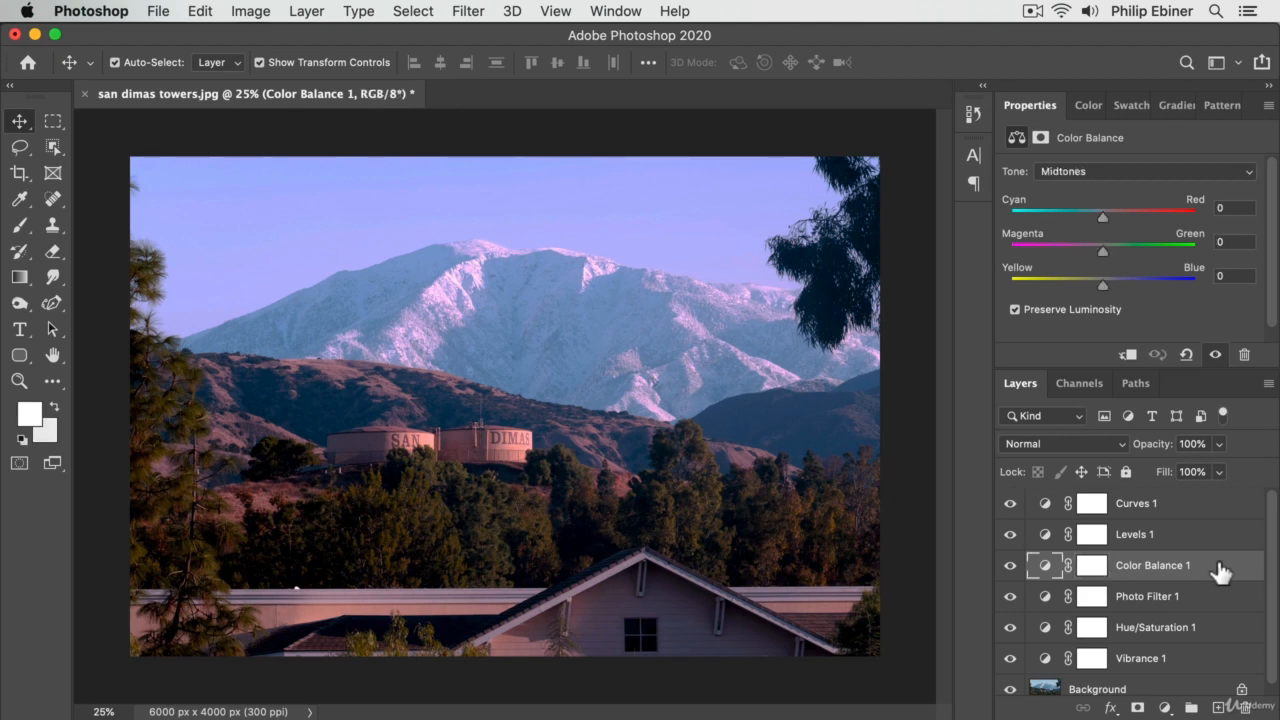
{"action": "key", "text": "BackSpace"}
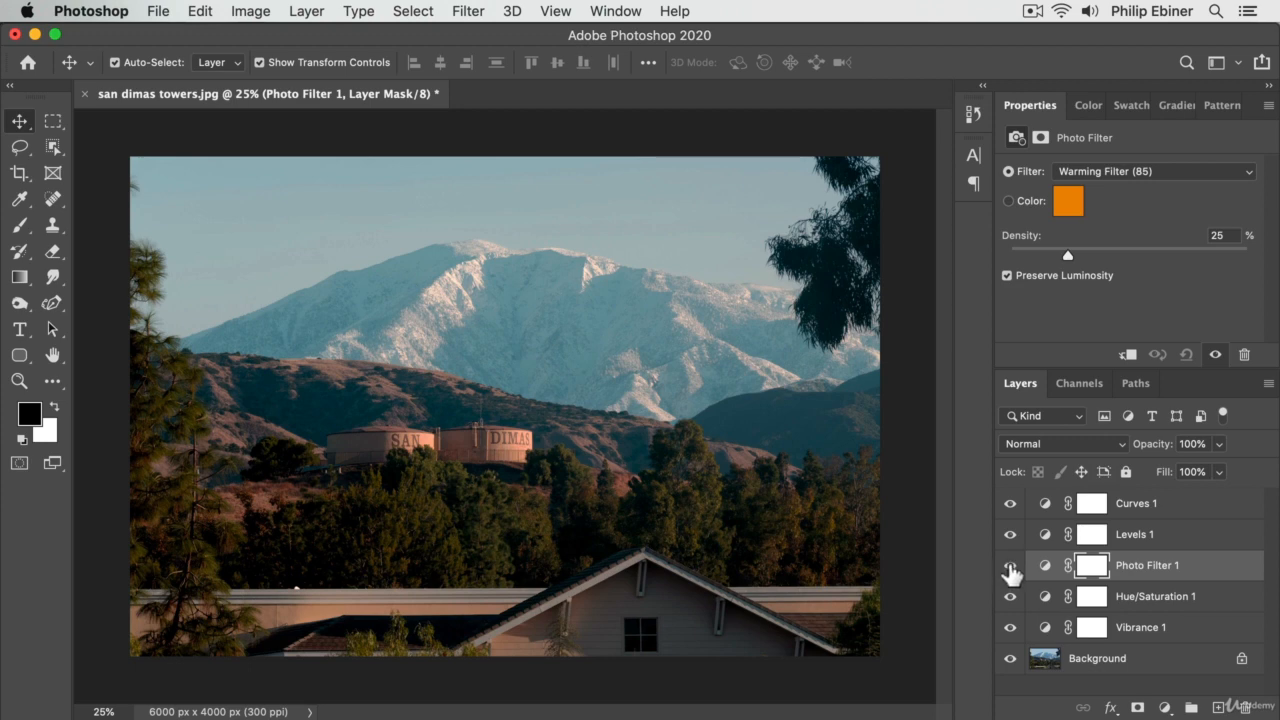
{"action": "left_click", "coordinate": [1010, 566]}
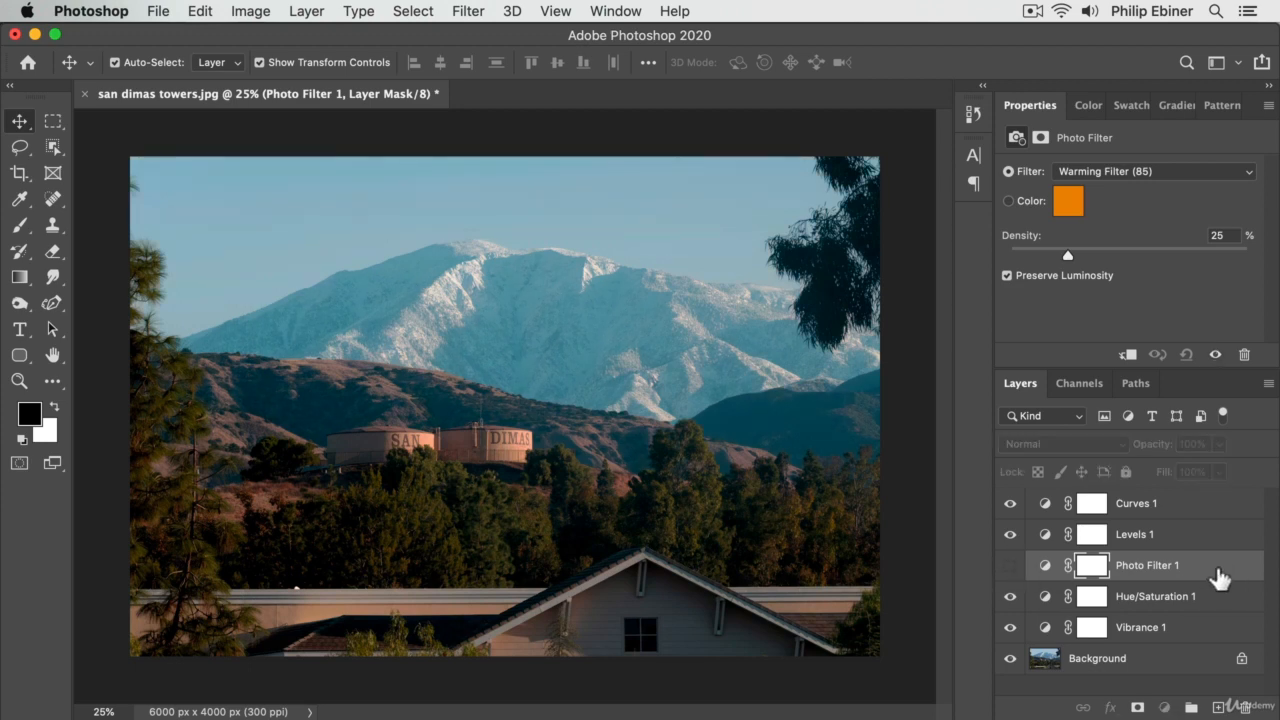
{"action": "key", "text": "BackSpace"}
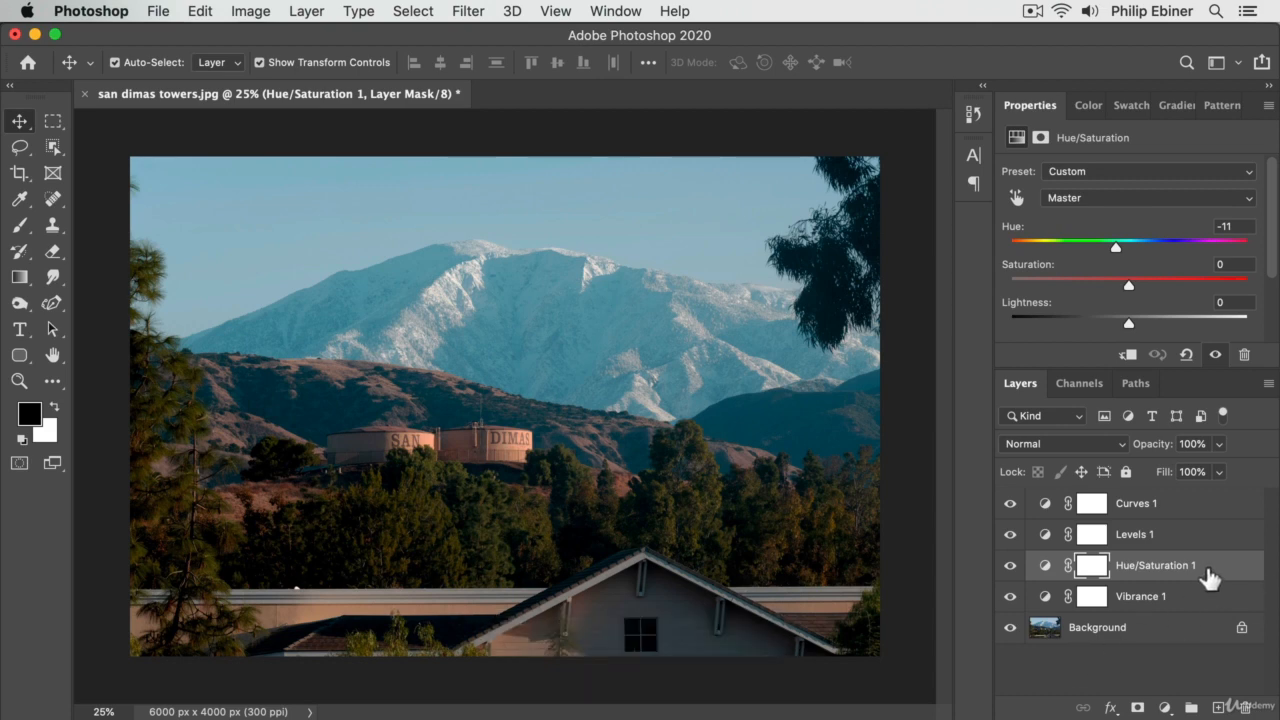
{"action": "key", "text": "BackSpace"}
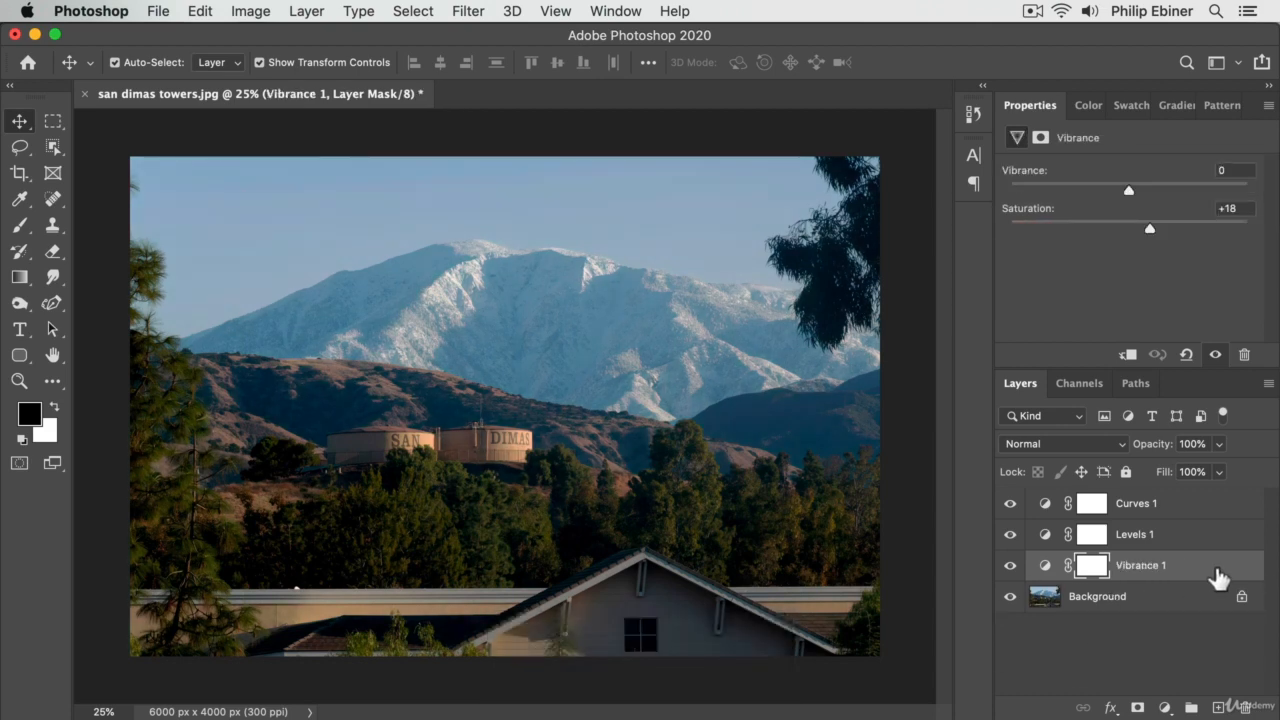